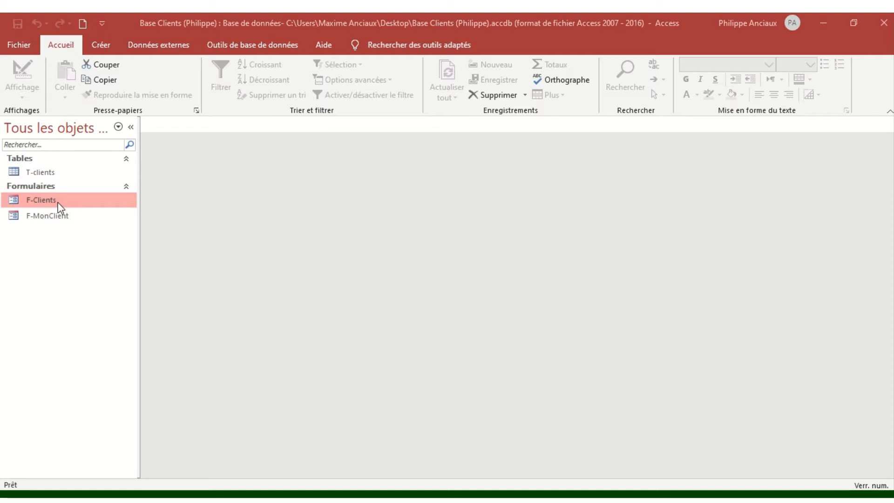
Open the F-Clients form in Design view and close the list of available fields.
{"action": "double_click", "coordinate": [59, 201]}
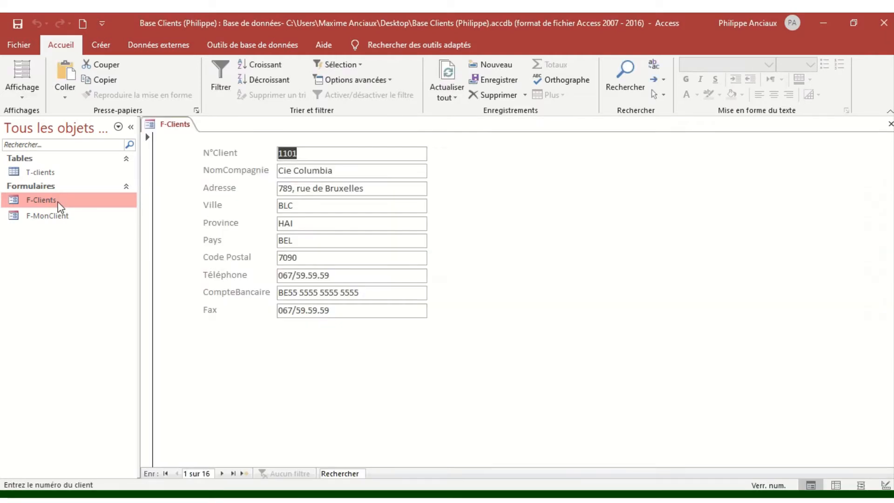
{"action": "left_click", "coordinate": [25, 96]}
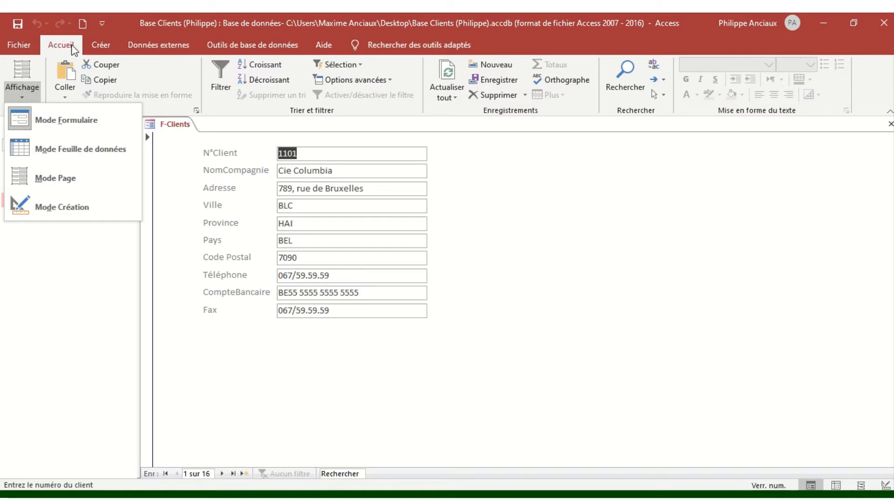
{"action": "left_click", "coordinate": [52, 205]}
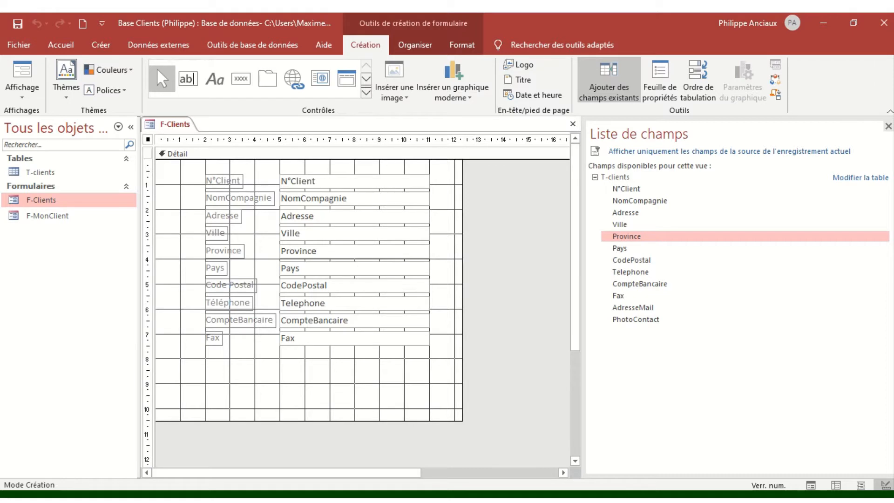
{"action": "left_click", "coordinate": [888, 127]}
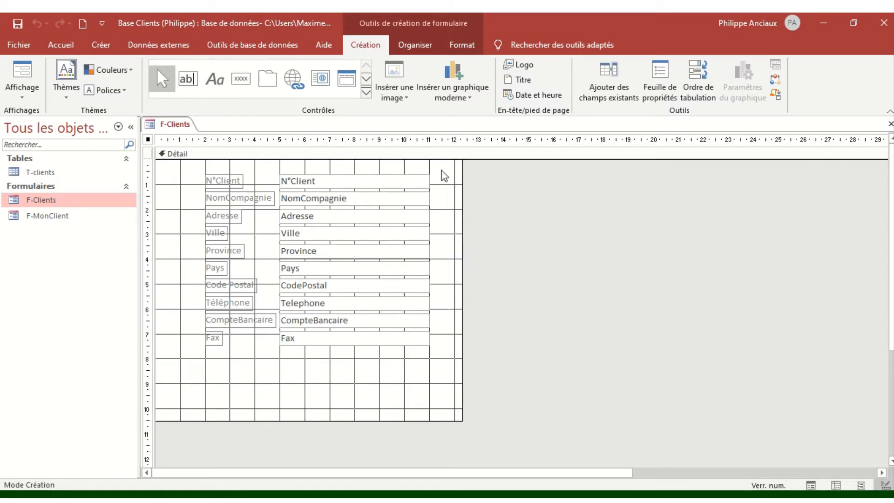
Format all the data text boxes, from N°Client to Fax, in bold italic, size 10, with a dark blue font colour.
{"action": "left_click_drag", "start_coordinate": [440, 170], "coordinate": [350, 385]}
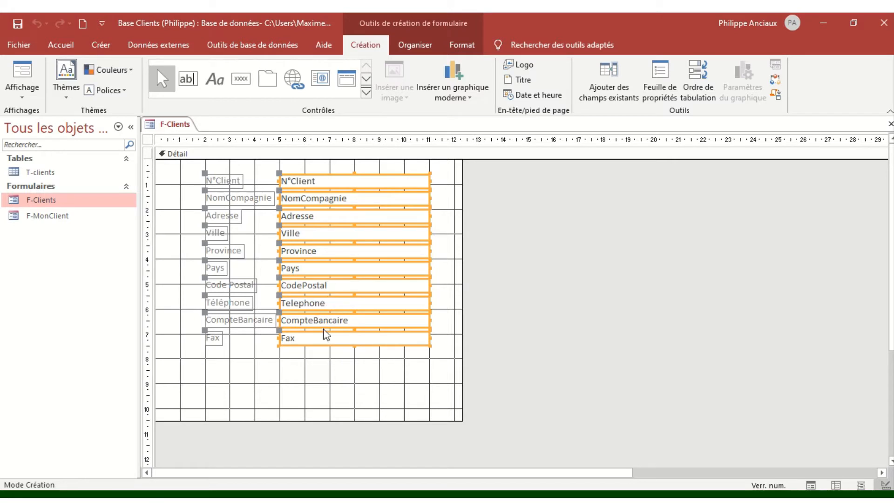
{"action": "left_click_drag", "start_coordinate": [441, 166], "coordinate": [354, 376]}
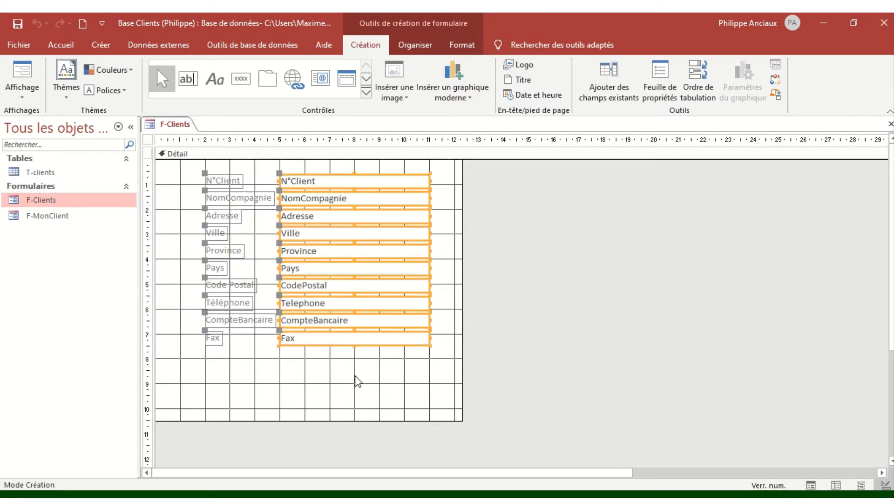
{"action": "left_click", "coordinate": [471, 46]}
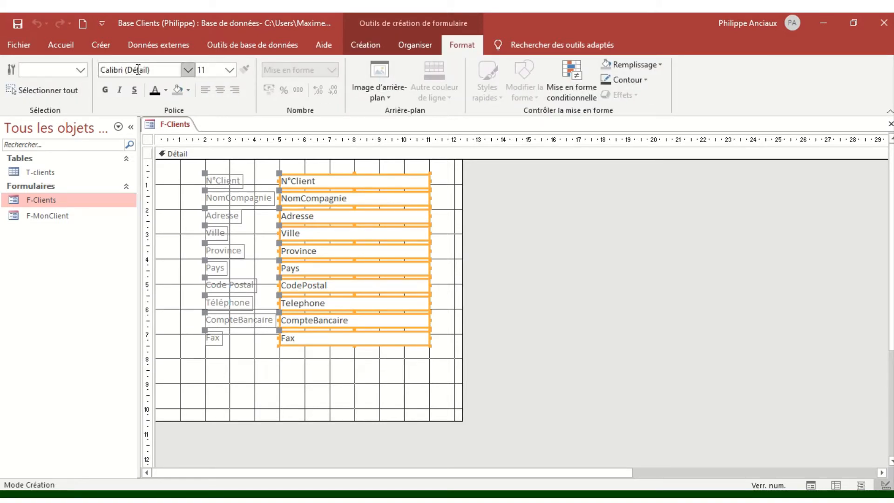
{"action": "left_click", "coordinate": [120, 89]}
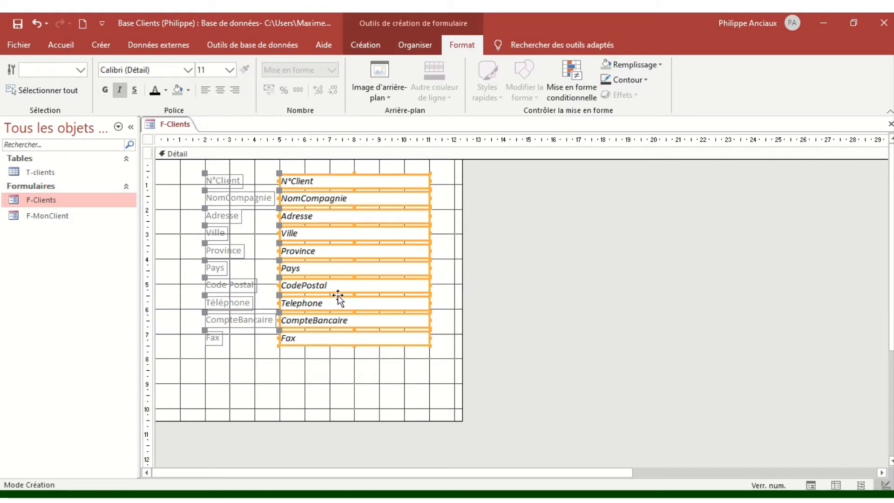
{"action": "left_click", "coordinate": [230, 71]}
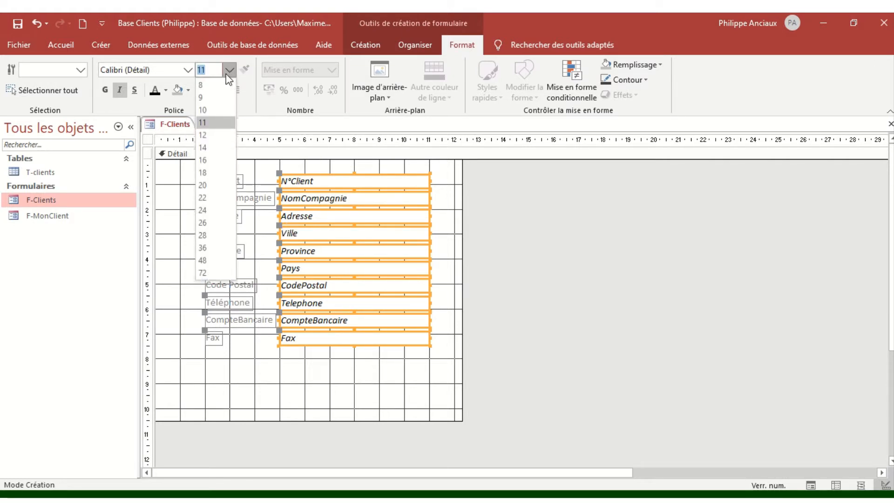
{"action": "left_click", "coordinate": [210, 111]}
{"action": "left_click", "coordinate": [165, 90]}
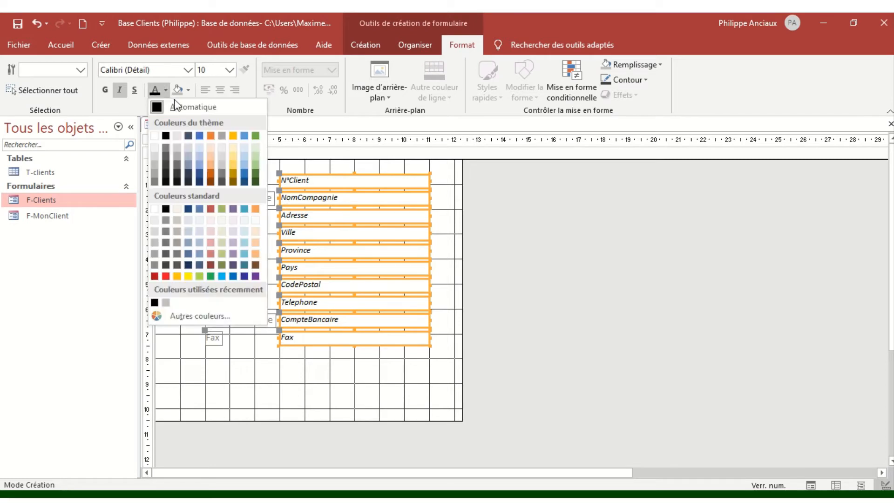
{"action": "left_click", "coordinate": [199, 181]}
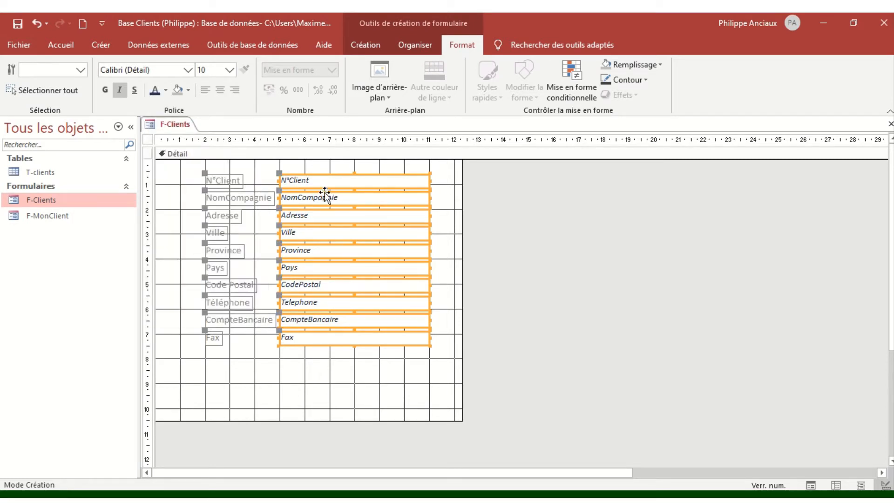
{"action": "left_click", "coordinate": [105, 90]}
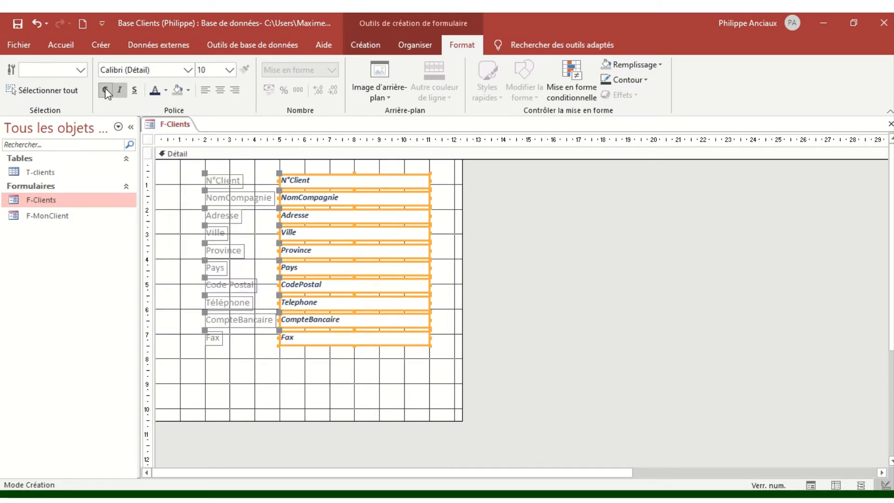
Set the font colour of all the field labels to black.
{"action": "left_click_drag", "start_coordinate": [237, 360], "coordinate": [184, 170]}
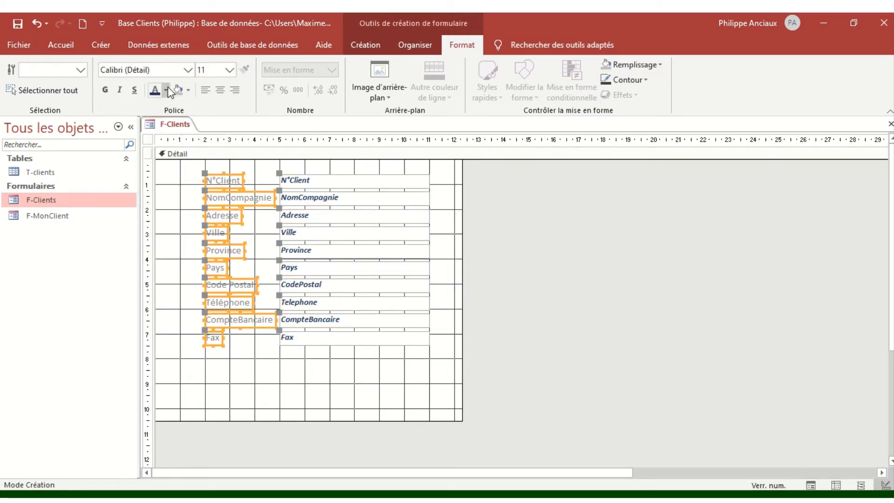
{"action": "left_click", "coordinate": [166, 90]}
{"action": "left_click", "coordinate": [166, 135]}
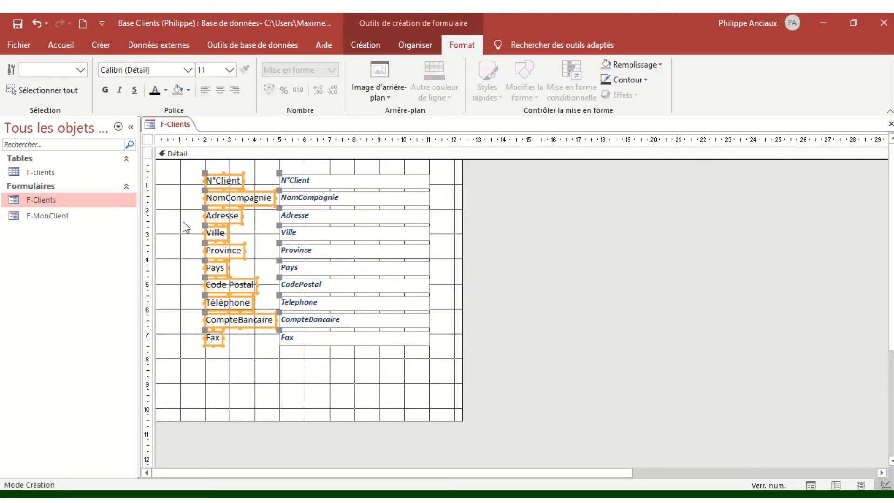
{"action": "left_click", "coordinate": [414, 371]}
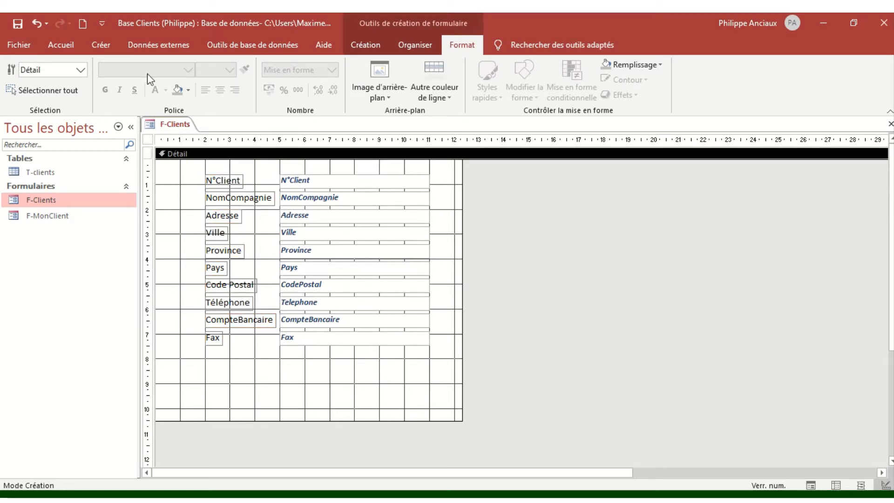
Display the F-Clients form in Form view to check the text formatting.
{"action": "left_click", "coordinate": [372, 43]}
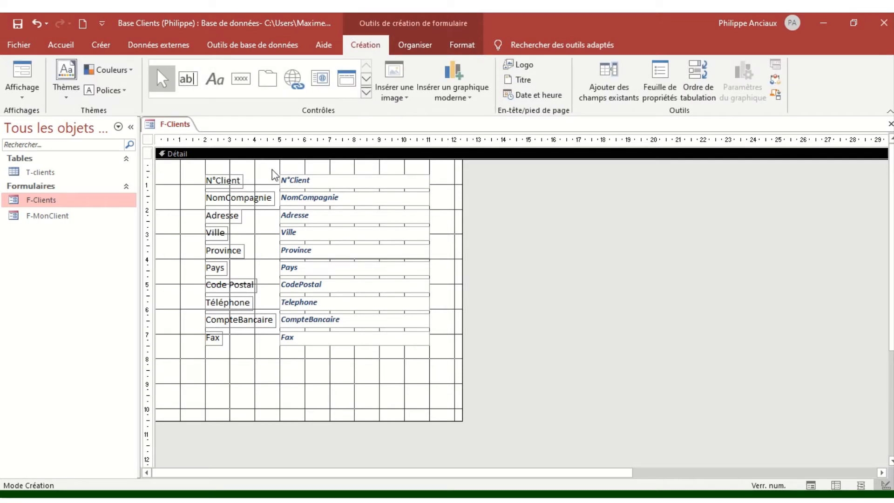
{"action": "left_click", "coordinate": [24, 94]}
{"action": "left_click", "coordinate": [28, 119]}
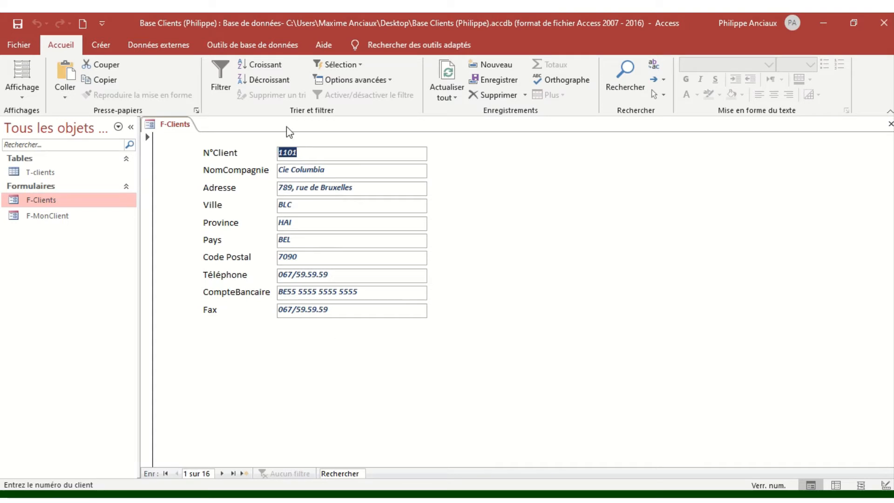
Return to Design view and apply the chiseled (underline) special effect to all the data text boxes.
{"action": "left_click", "coordinate": [22, 93]}
{"action": "left_click", "coordinate": [55, 205]}
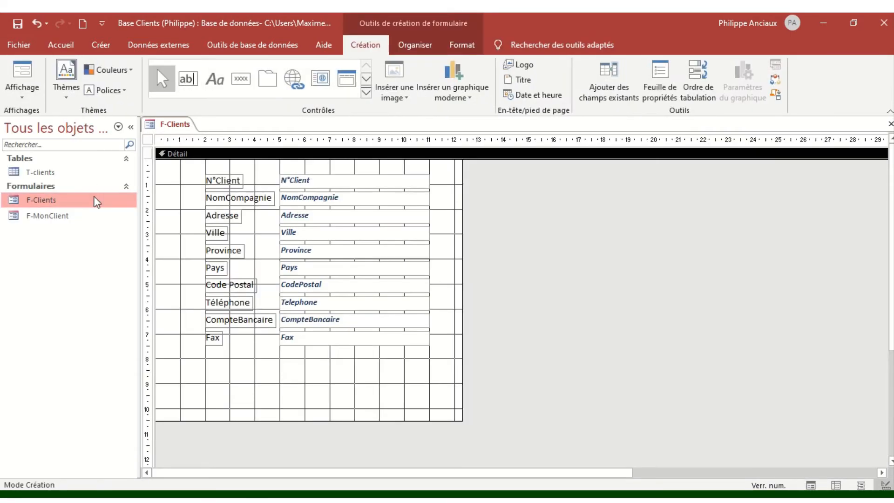
{"action": "left_click_drag", "start_coordinate": [443, 169], "coordinate": [343, 366]}
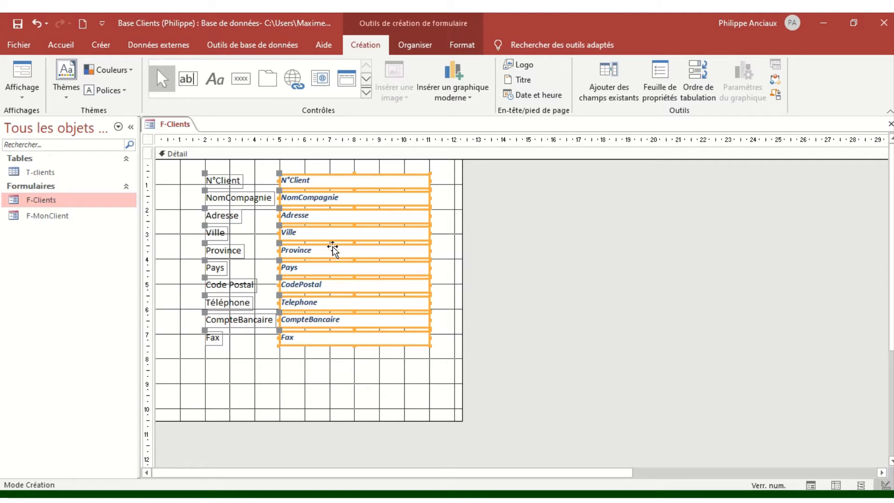
{"action": "left_click", "coordinate": [453, 46]}
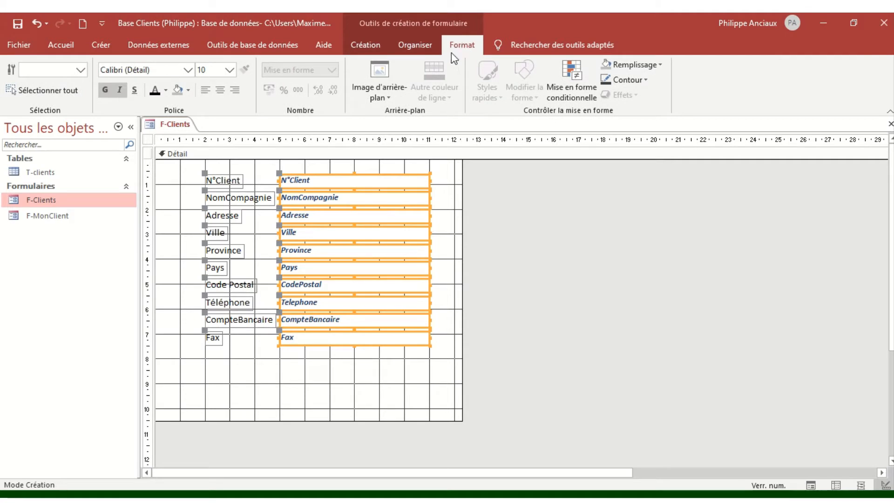
{"action": "right_click", "coordinate": [320, 198]}
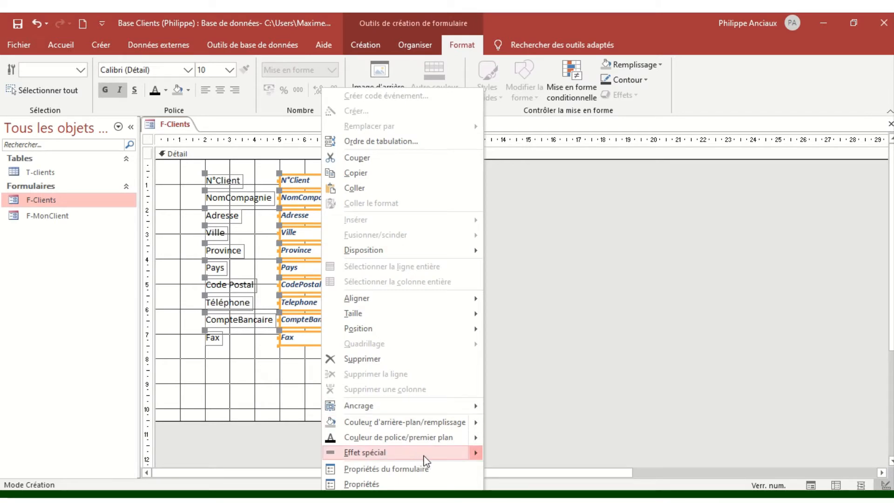
{"action": "mouse_move", "coordinate": [424, 461]}
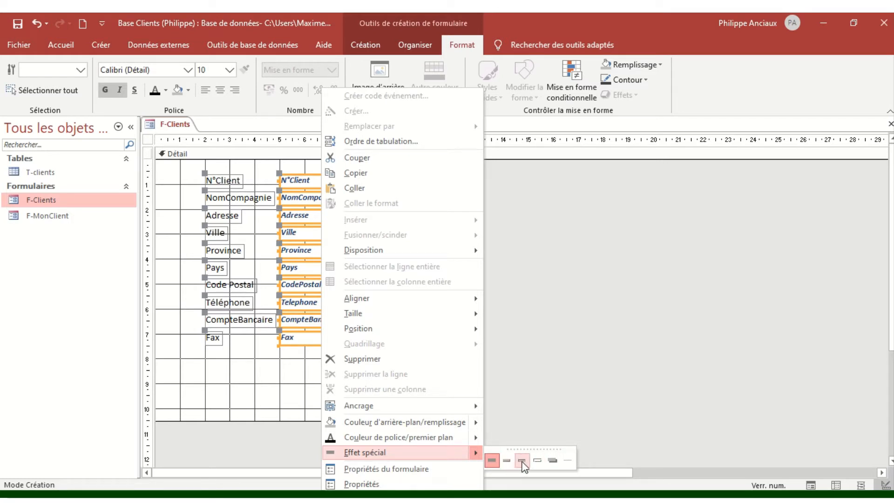
{"action": "left_click", "coordinate": [569, 461]}
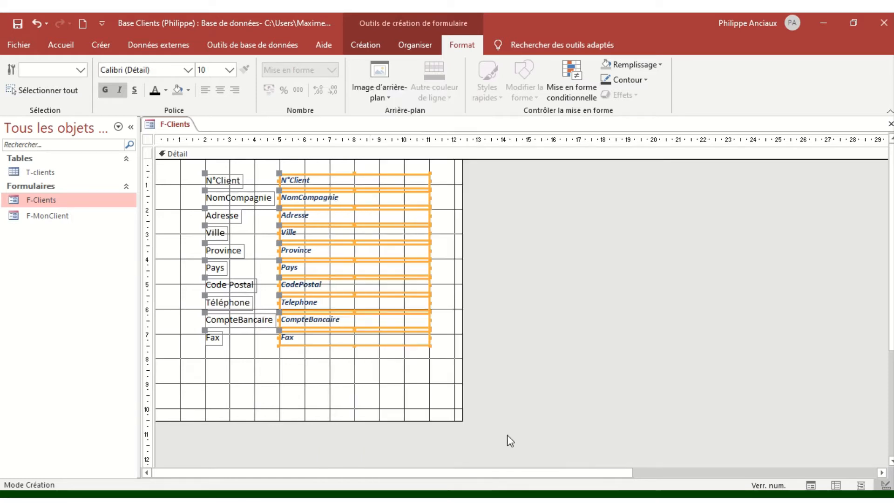
{"action": "left_click", "coordinate": [413, 393]}
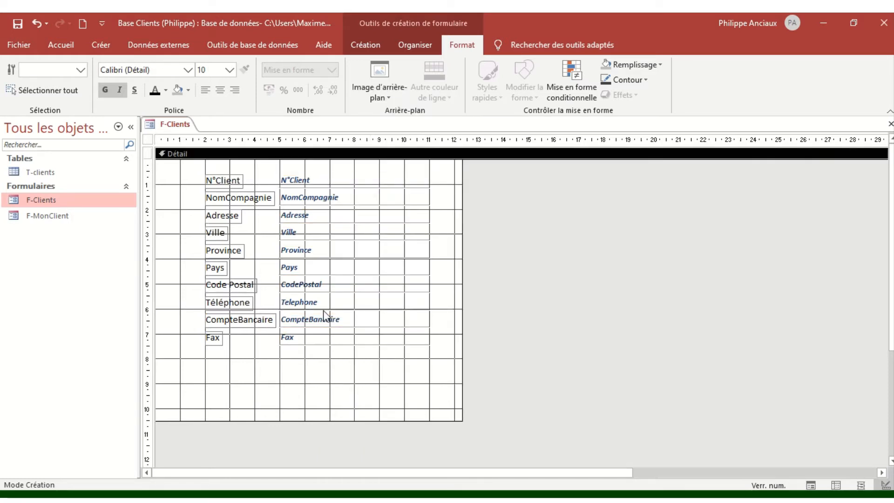
Preview the form in Form view, browse forward to the fourth record and return to the first one.
{"action": "left_click", "coordinate": [365, 43]}
{"action": "left_click", "coordinate": [22, 90]}
{"action": "left_click", "coordinate": [33, 122]}
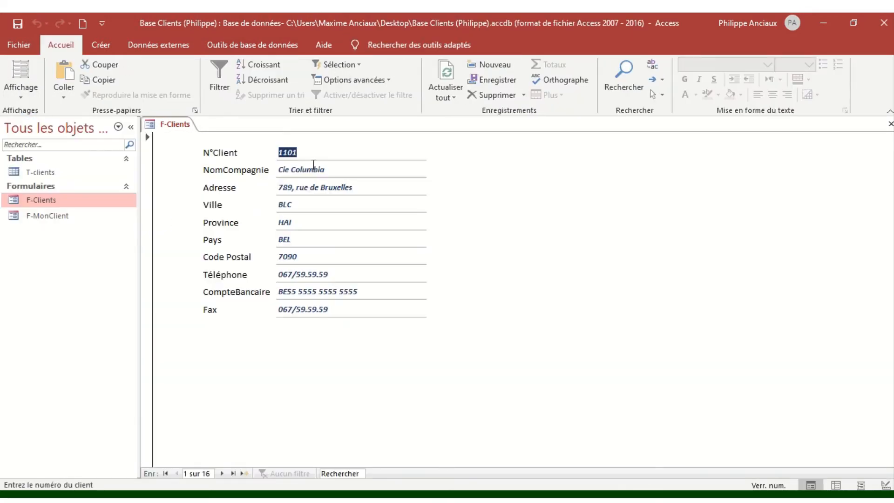
{"action": "left_click", "coordinate": [221, 473]}
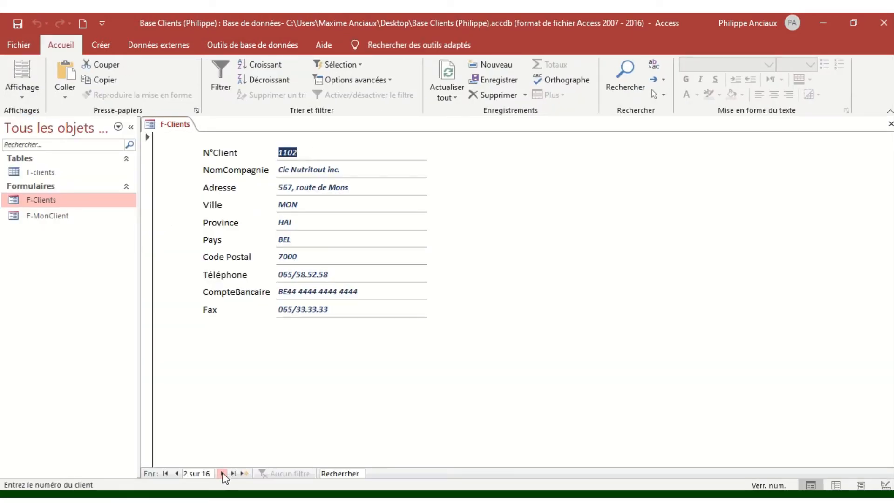
{"action": "left_click", "coordinate": [222, 474]}
{"action": "left_click", "coordinate": [222, 473]}
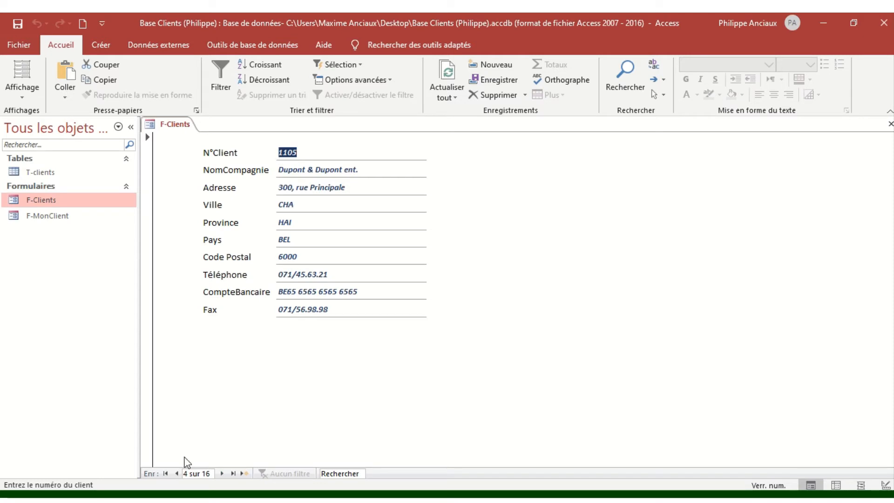
{"action": "left_click", "coordinate": [176, 473]}
{"action": "left_click", "coordinate": [176, 473]}
{"action": "left_click", "coordinate": [176, 473]}
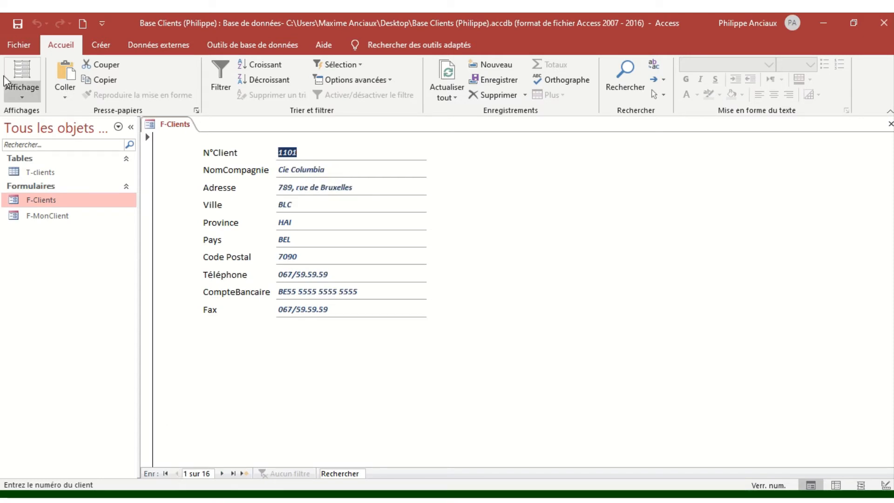
In Design view, draw a rectangle enclosing all the labels and text boxes, and display the result in Form view.
{"action": "left_click", "coordinate": [22, 91]}
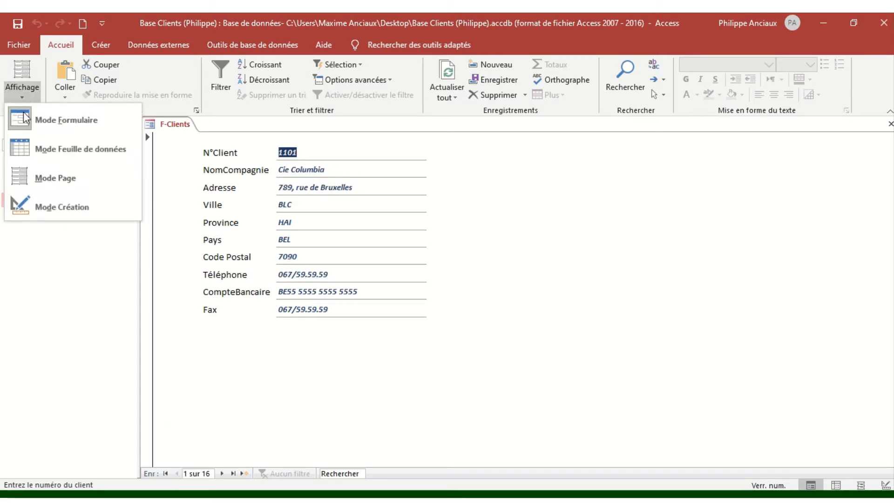
{"action": "left_click", "coordinate": [60, 205]}
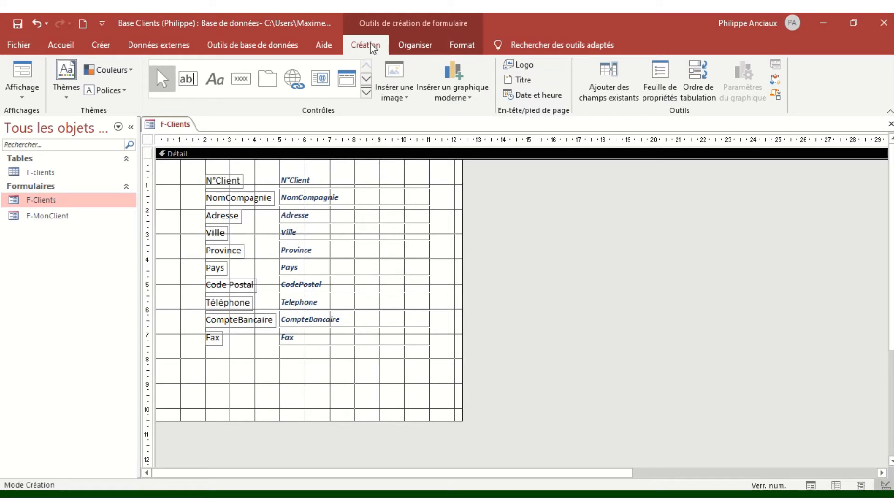
{"action": "left_click", "coordinate": [367, 94]}
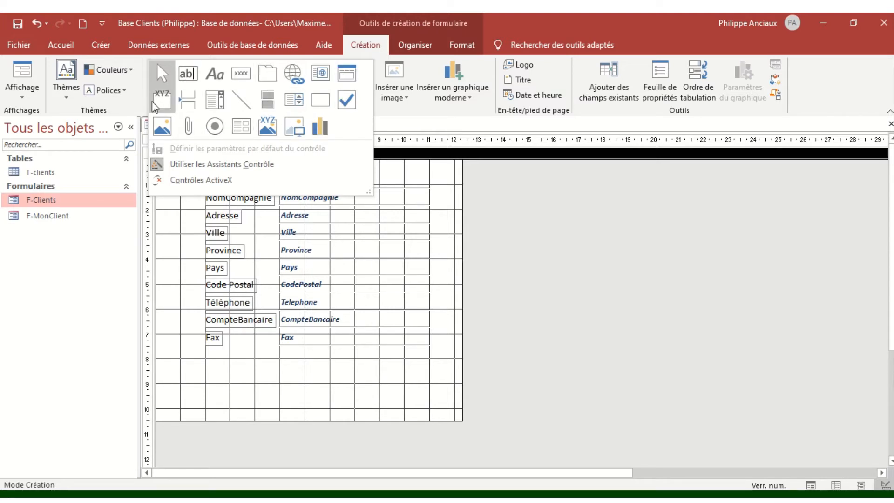
{"action": "left_click", "coordinate": [319, 99]}
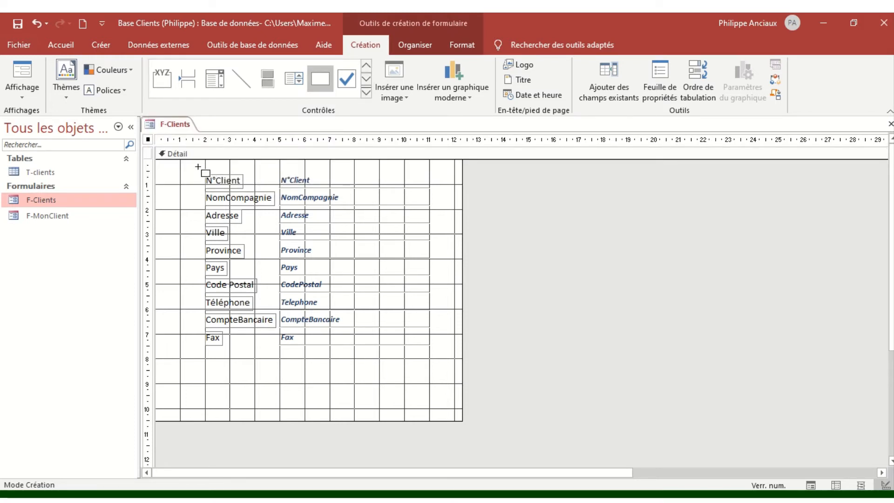
{"action": "mouse_move", "coordinate": [199, 167]}
{"action": "left_mouse_down"}
{"action": "mouse_move", "coordinate": [307, 324]}
{"action": "mouse_move", "coordinate": [358, 354]}
{"action": "mouse_move", "coordinate": [438, 352]}
{"action": "left_mouse_up"}
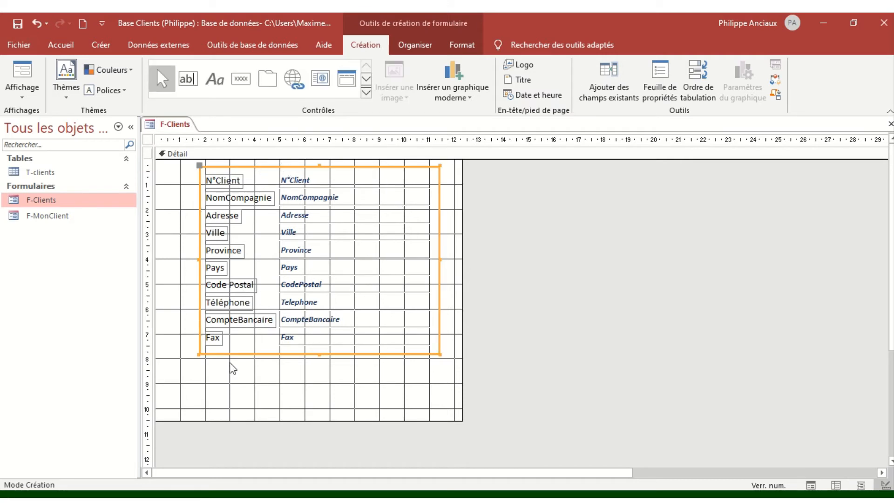
{"action": "left_click", "coordinate": [33, 94]}
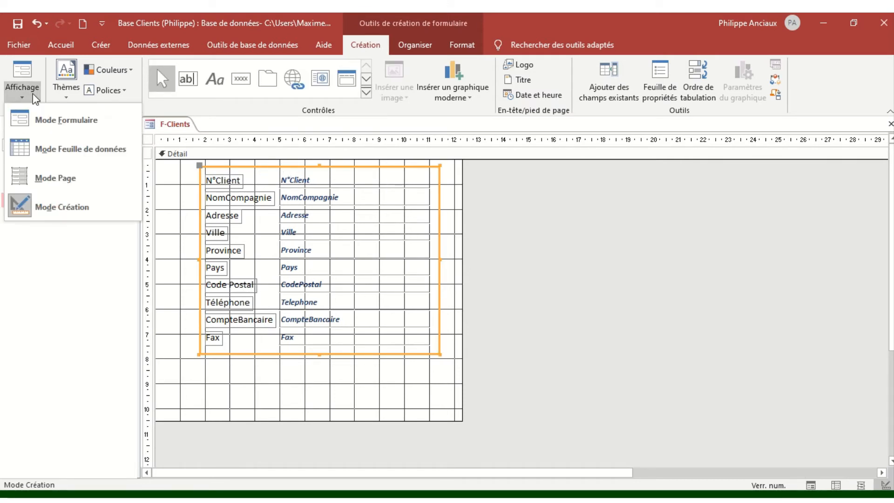
{"action": "left_click", "coordinate": [35, 121]}
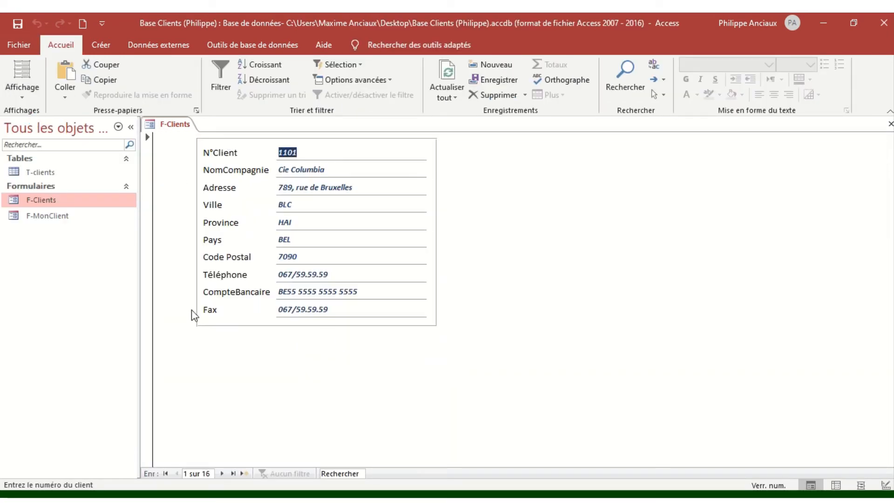
In Design view, apply the shadowed special effect to the rectangle around the fields, and display the result in Form view.
{"action": "left_click", "coordinate": [23, 93]}
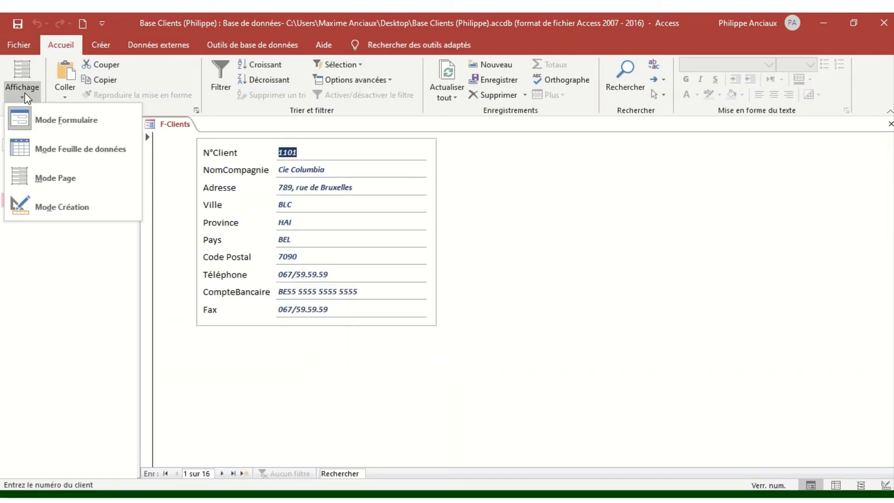
{"action": "left_click", "coordinate": [57, 204]}
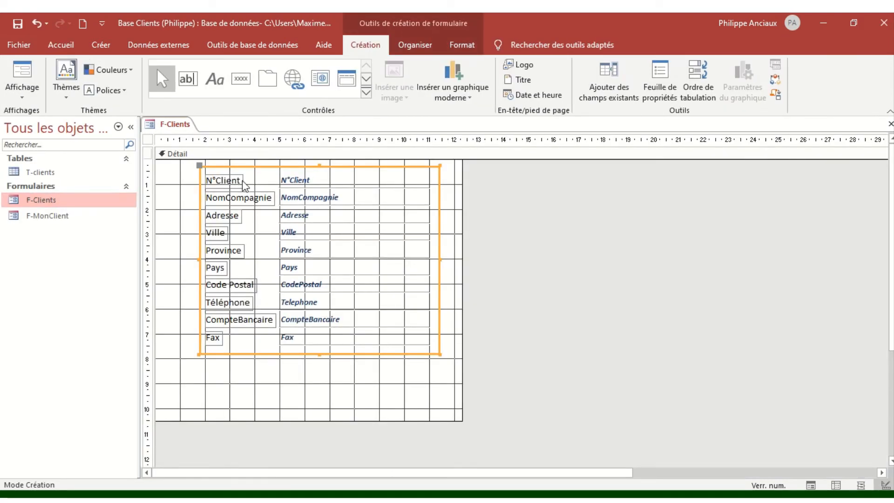
{"action": "right_click", "coordinate": [325, 165]}
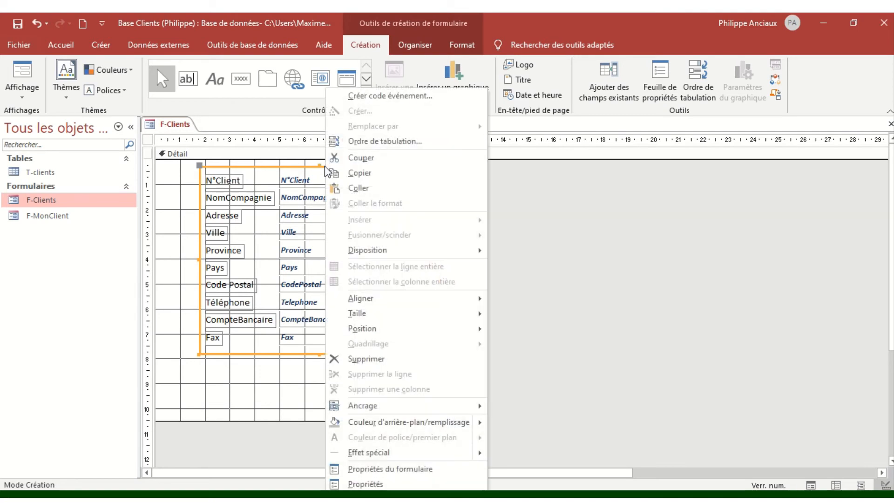
{"action": "mouse_move", "coordinate": [432, 451]}
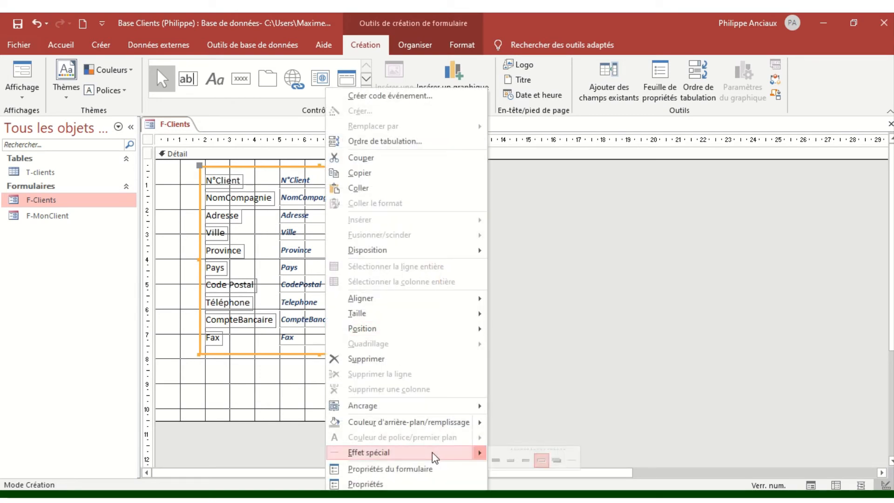
{"action": "left_click", "coordinate": [557, 461]}
{"action": "left_click", "coordinate": [442, 368]}
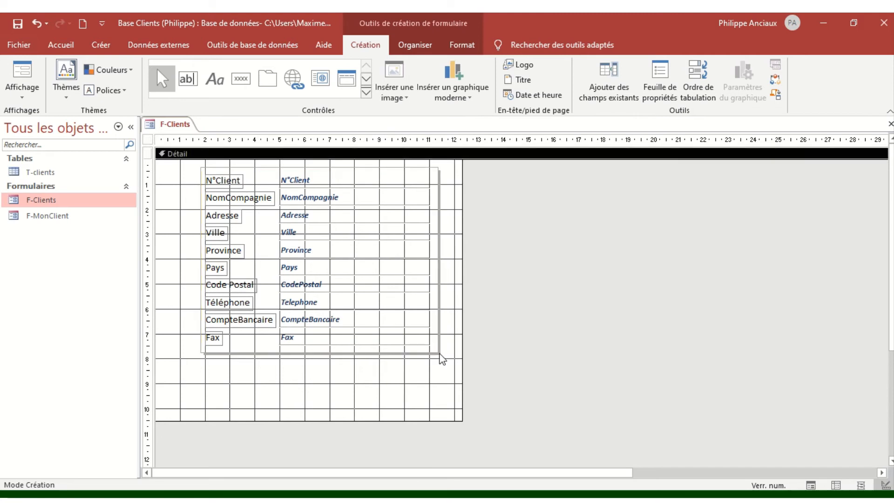
{"action": "left_click", "coordinate": [13, 95]}
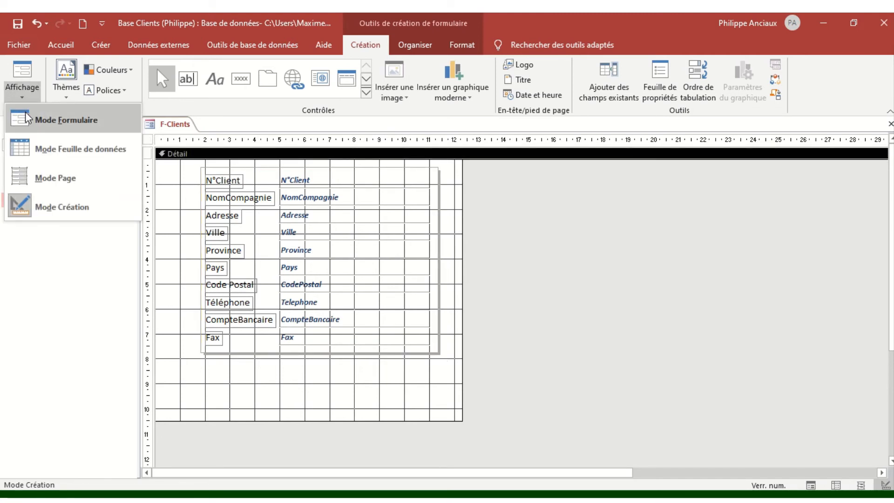
{"action": "left_click", "coordinate": [65, 119]}
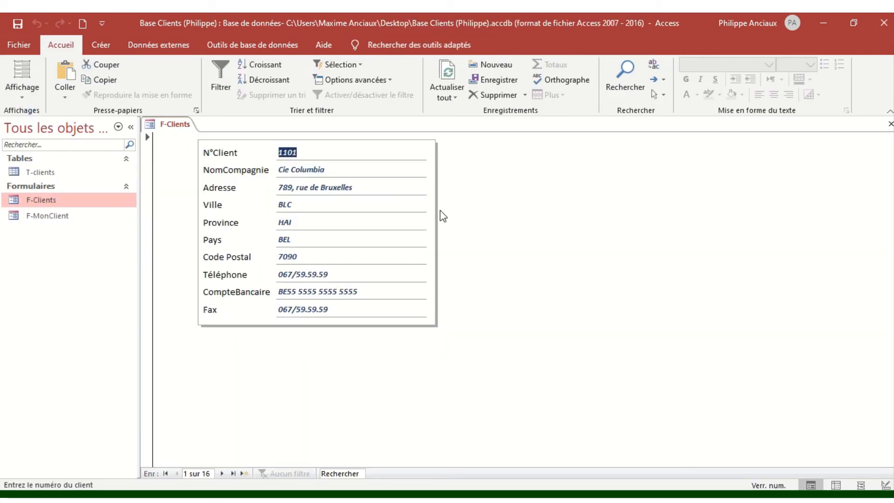
Return to Design view and select the framing rectangle to show its formatting options.
{"action": "left_click", "coordinate": [24, 95]}
{"action": "left_click", "coordinate": [59, 200]}
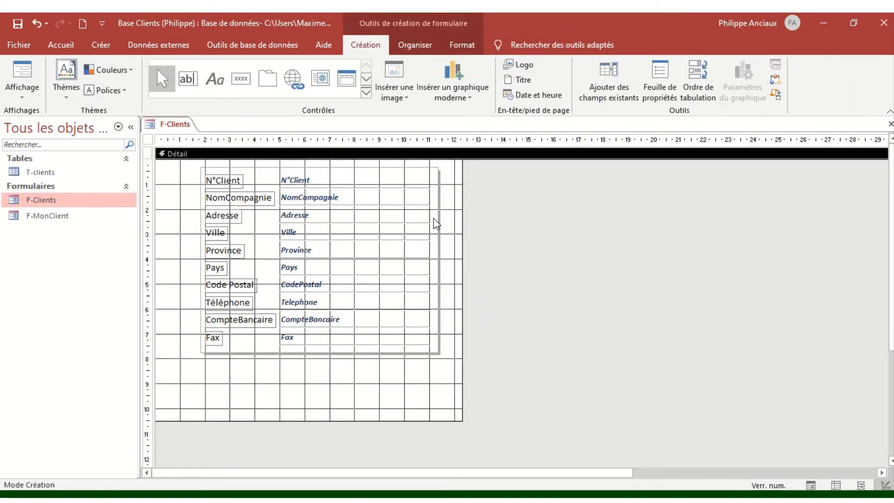
{"action": "left_click", "coordinate": [439, 215]}
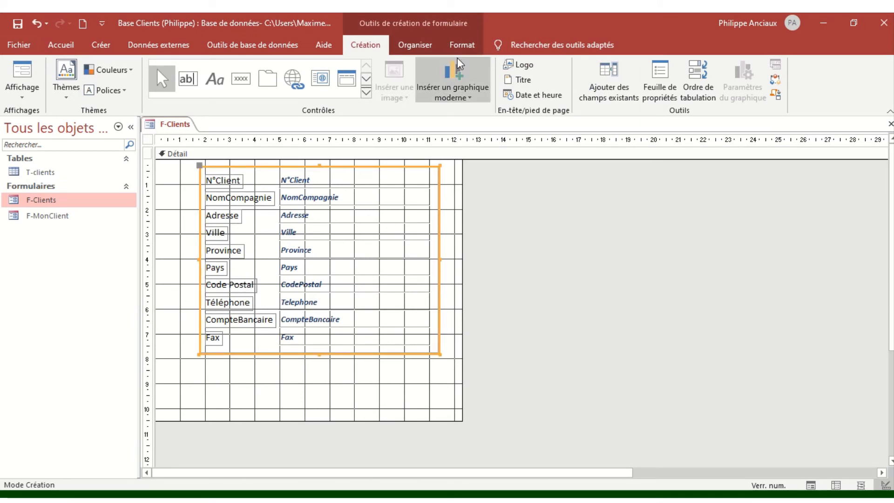
{"action": "left_click", "coordinate": [463, 45]}
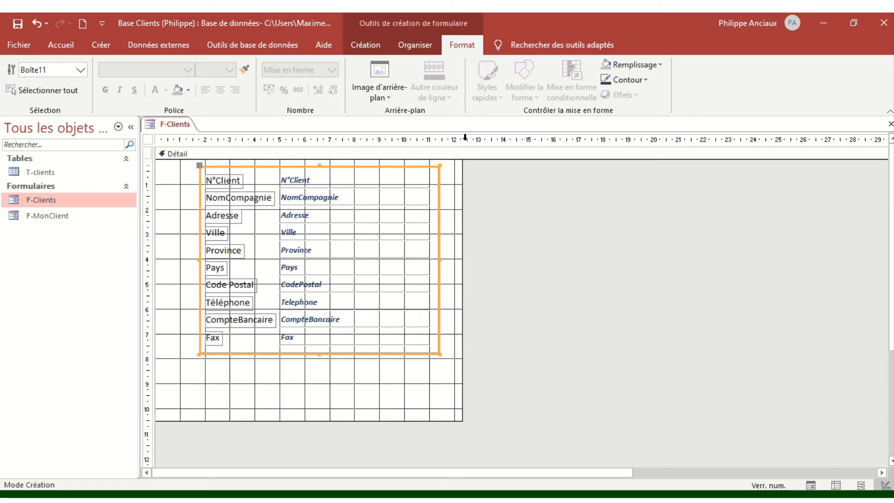
Try a black and a white fill on the rectangle, and restore the transparent fill.
{"action": "left_click", "coordinate": [662, 65]}
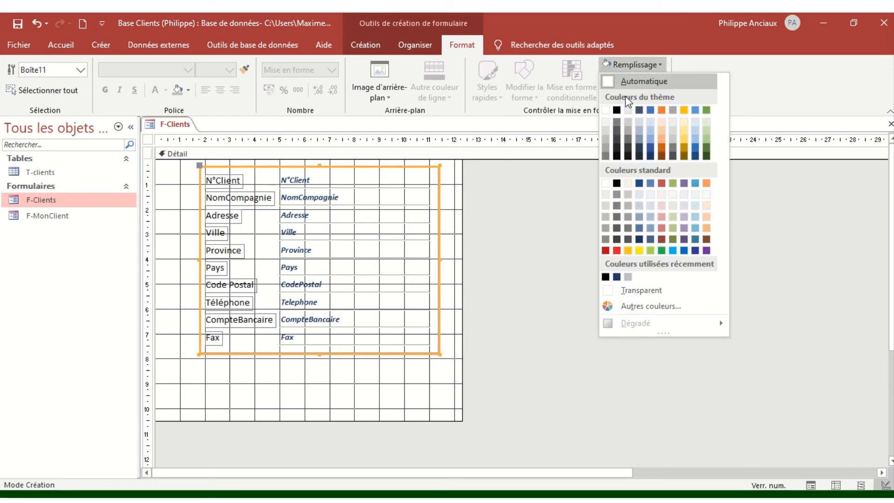
{"action": "left_click", "coordinate": [617, 112]}
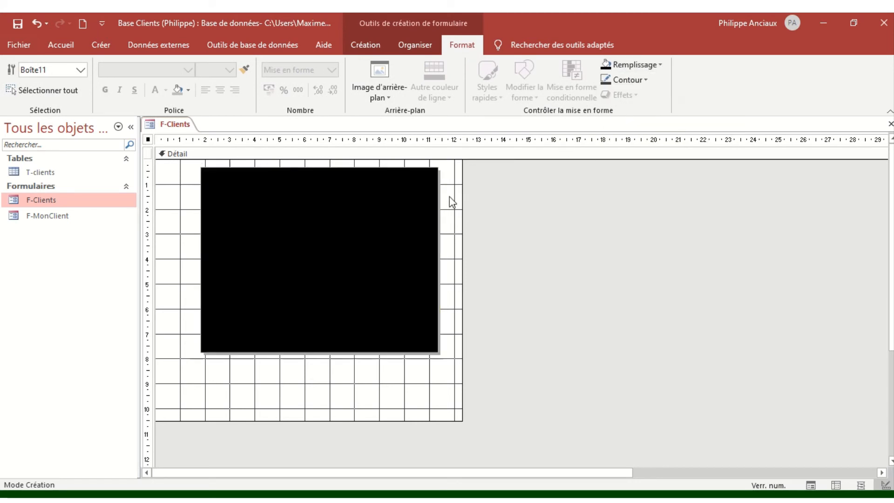
{"action": "left_click", "coordinate": [449, 200]}
{"action": "left_click", "coordinate": [430, 191]}
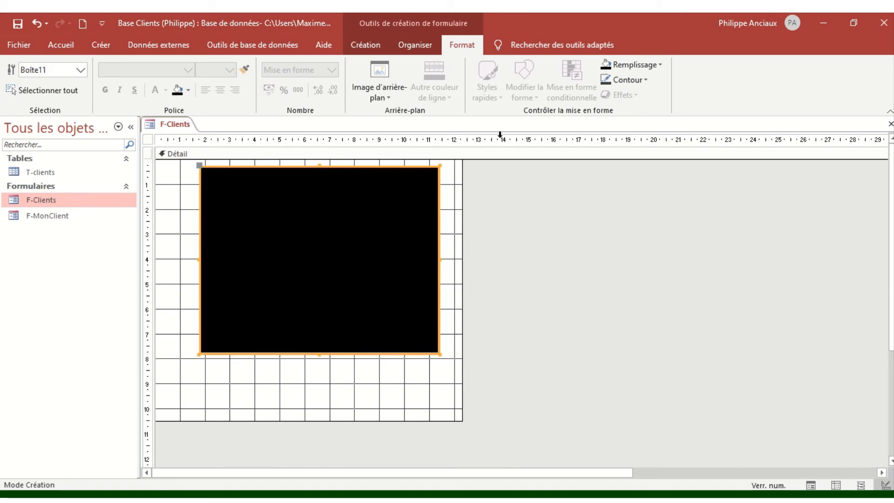
{"action": "left_click", "coordinate": [661, 64]}
{"action": "left_click", "coordinate": [615, 110]}
{"action": "left_click", "coordinate": [658, 63]}
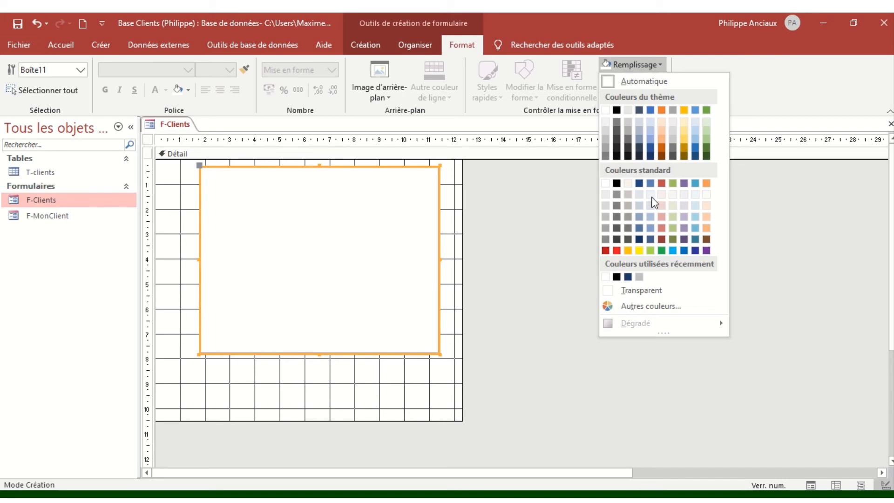
{"action": "left_click", "coordinate": [642, 290]}
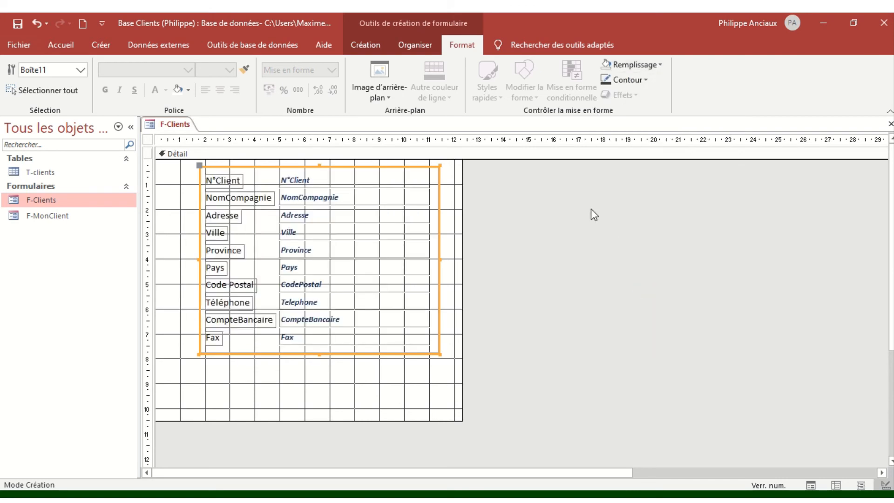
Set the rectangle's outline colour to black and display the form in Form view.
{"action": "left_click", "coordinate": [638, 81]}
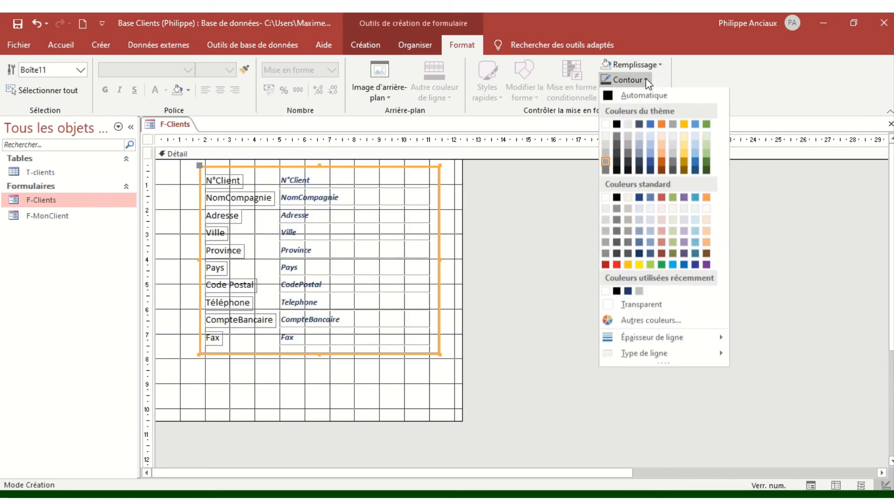
{"action": "left_click", "coordinate": [617, 127]}
{"action": "left_click", "coordinate": [448, 199]}
{"action": "left_click", "coordinate": [442, 191]}
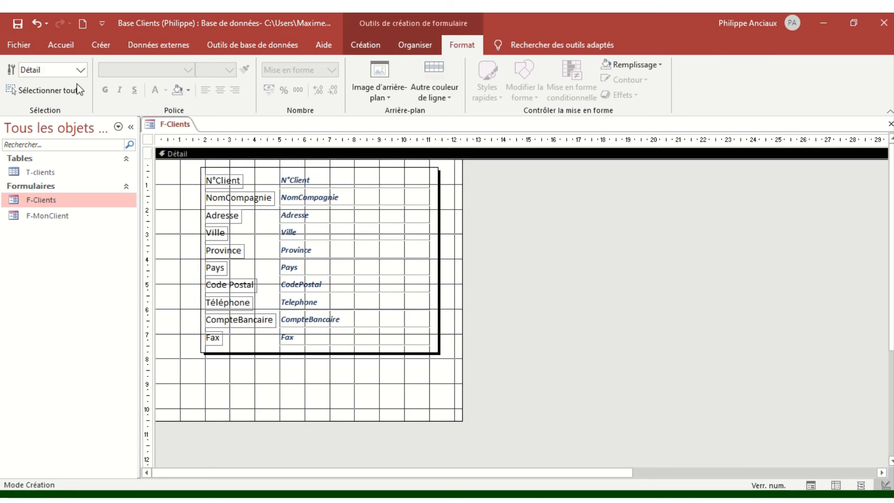
{"action": "left_click", "coordinate": [372, 45]}
{"action": "left_click", "coordinate": [24, 100]}
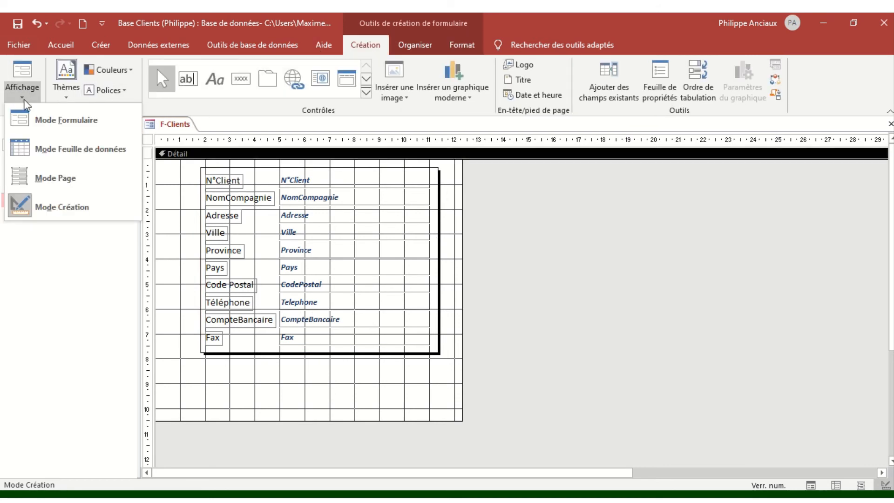
{"action": "left_click", "coordinate": [29, 114]}
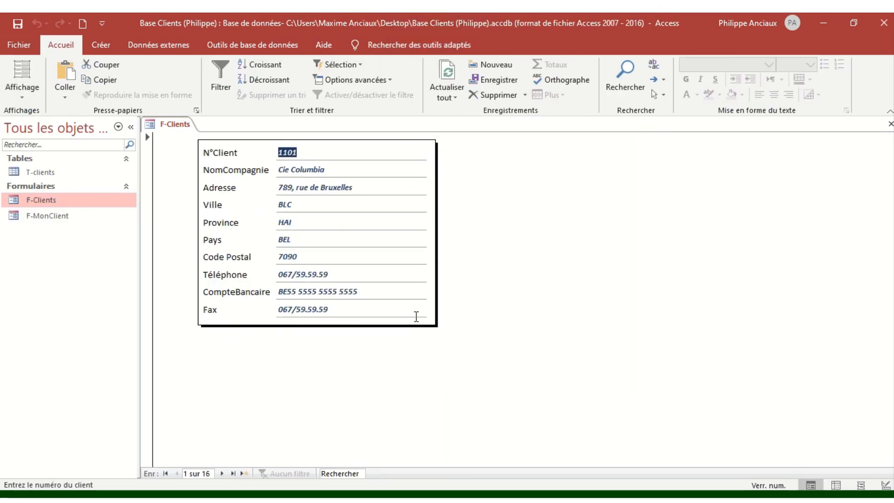
Return to Design view and add the form header and footer sections to the form.
{"action": "left_click", "coordinate": [19, 86]}
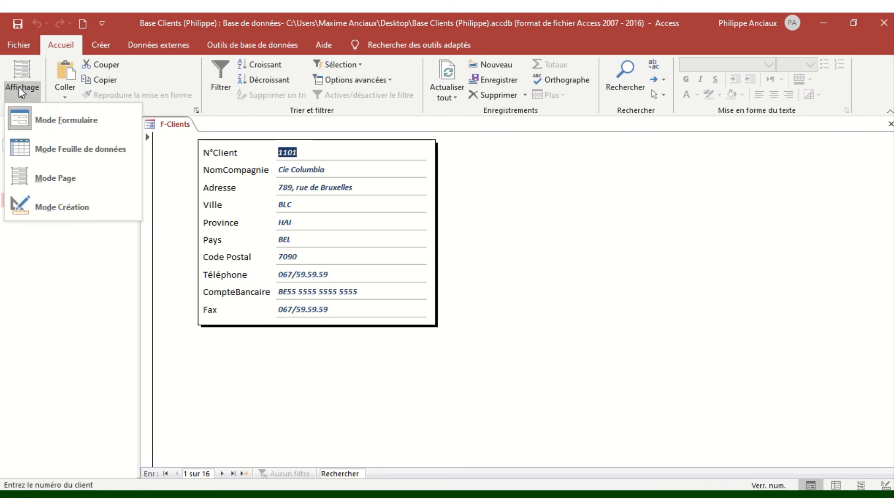
{"action": "left_click", "coordinate": [57, 205]}
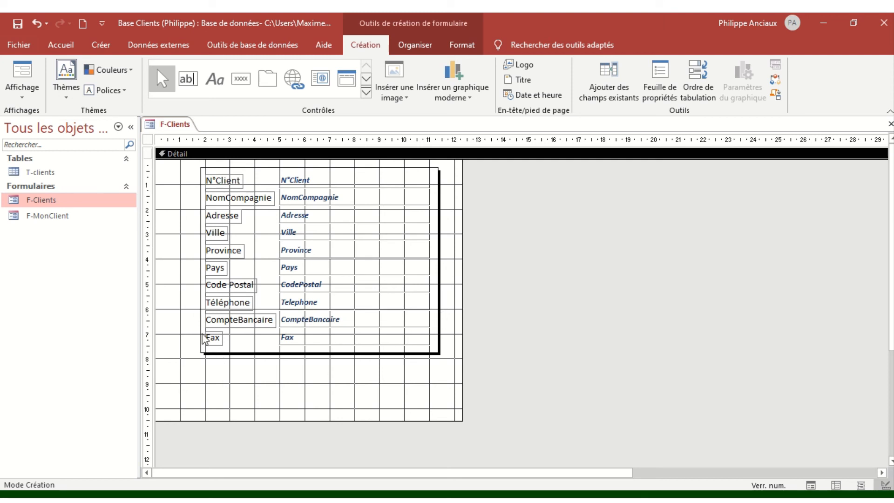
{"action": "right_click", "coordinate": [174, 221]}
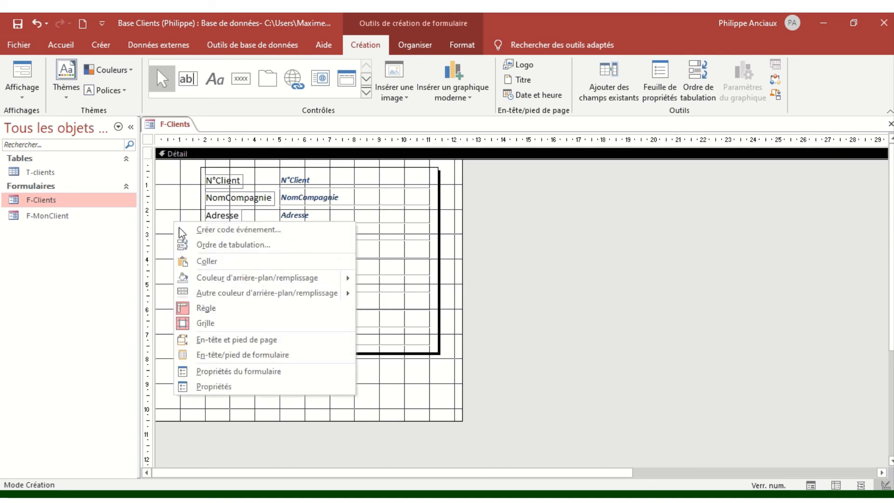
{"action": "left_click", "coordinate": [218, 354]}
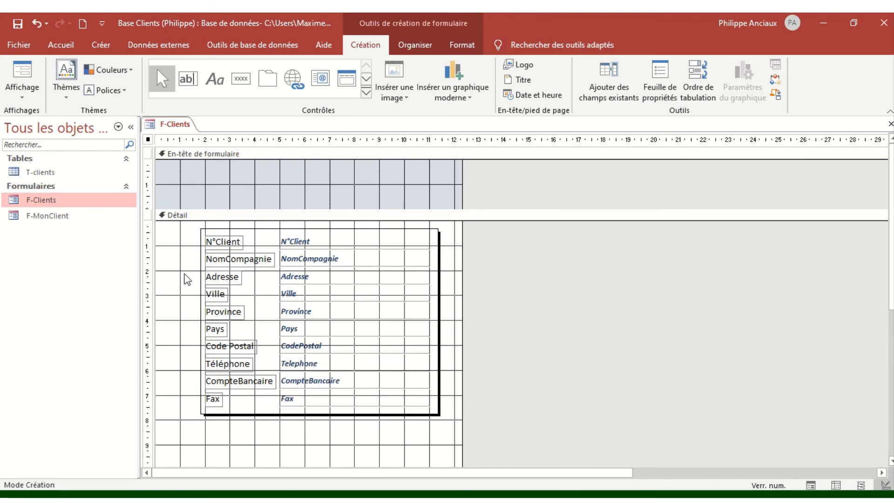
{"action": "scroll", "coordinate": [185, 277], "scroll_direction": "down", "scroll_amount": 5}
{"action": "scroll", "coordinate": [188, 279], "scroll_direction": "down", "scroll_amount": 5}
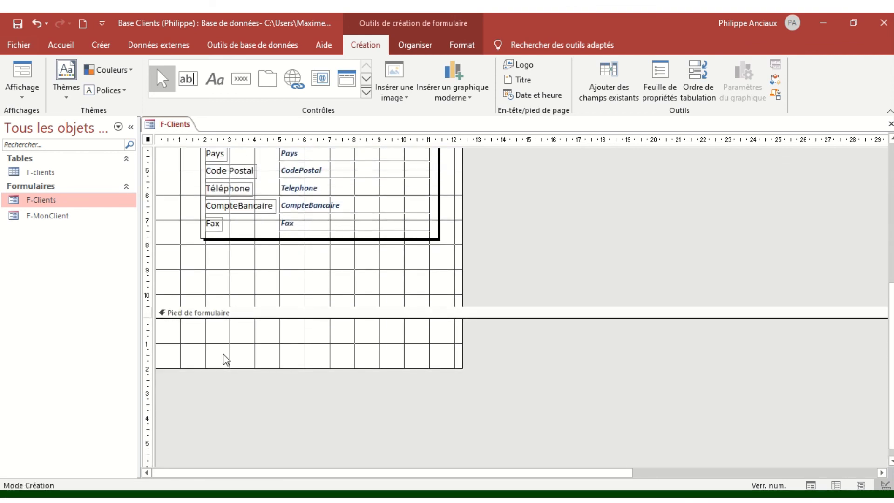
{"action": "scroll", "coordinate": [222, 353], "scroll_direction": "up", "scroll_amount": 5}
{"action": "scroll", "coordinate": [194, 359], "scroll_direction": "down", "scroll_amount": 10}
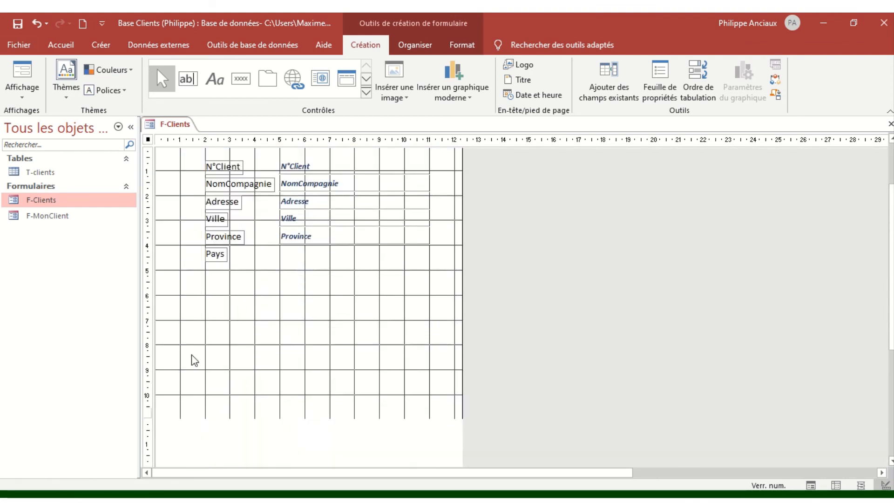
{"action": "scroll", "coordinate": [186, 372], "scroll_direction": "up", "scroll_amount": 10}
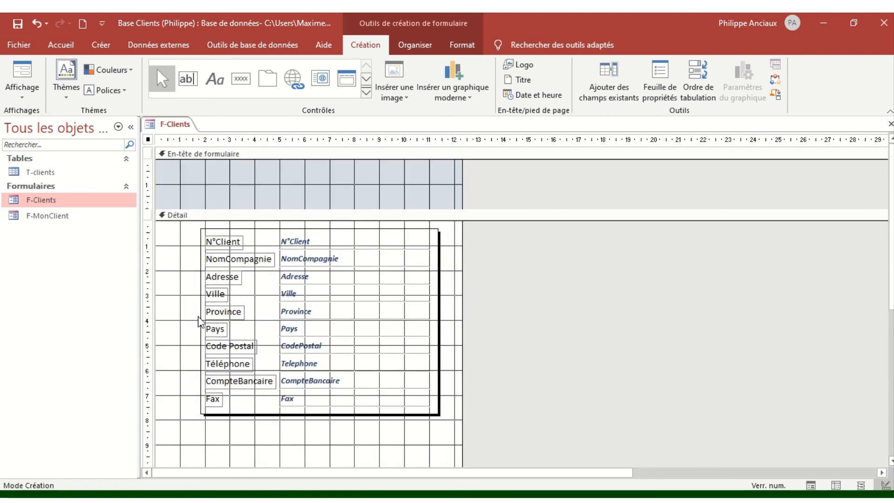